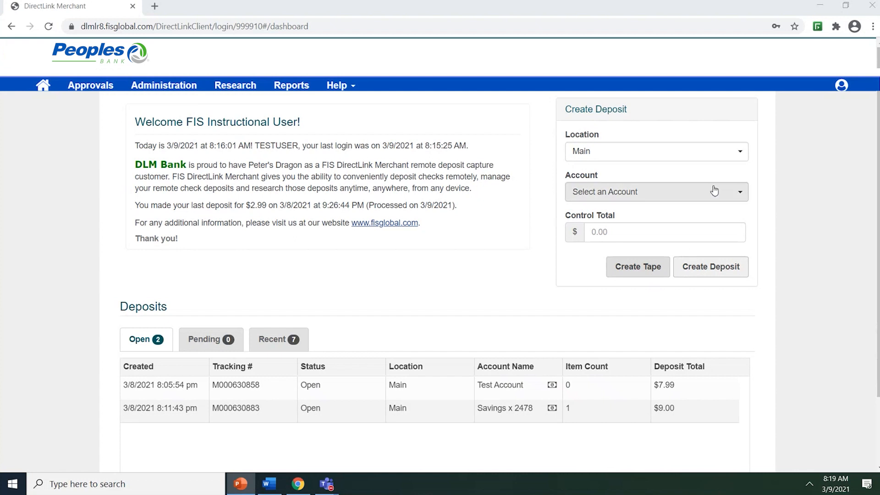
# - Fill in the new deposit with location Main, account Test Account and a control total of 123.00
pyautogui.click(739, 156)
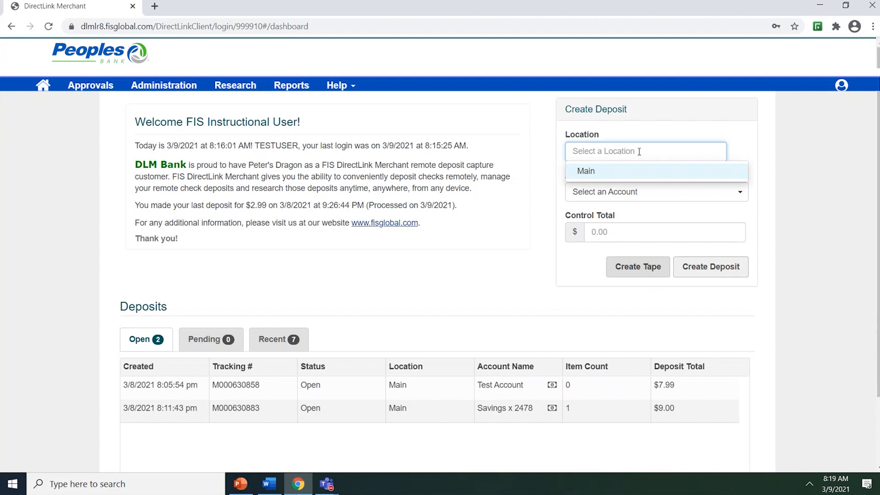
pyautogui.click(596, 172)
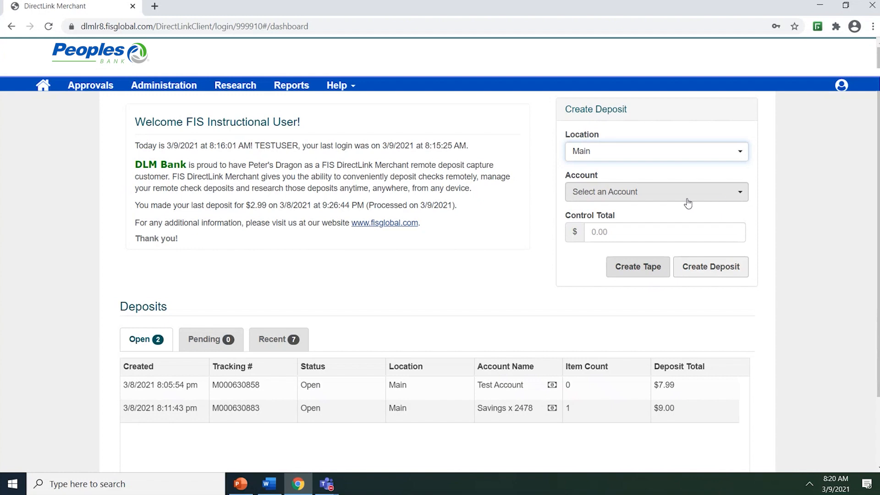
pyautogui.click(741, 200)
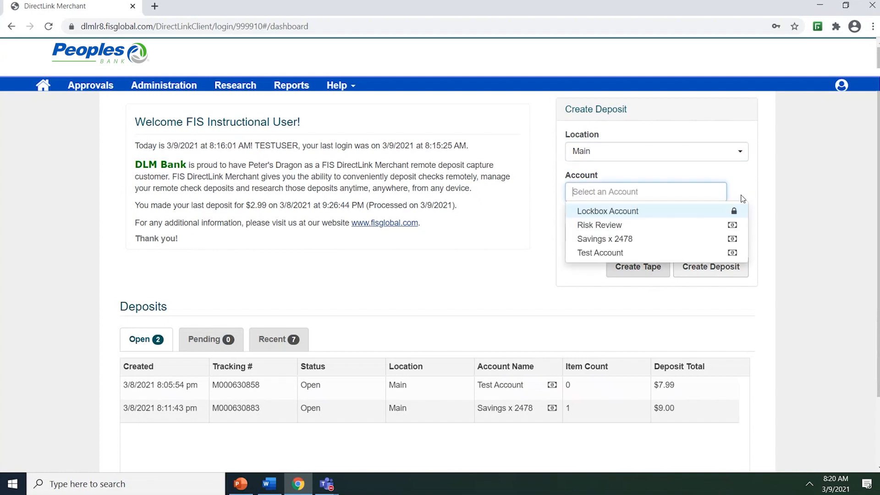
pyautogui.click(613, 253)
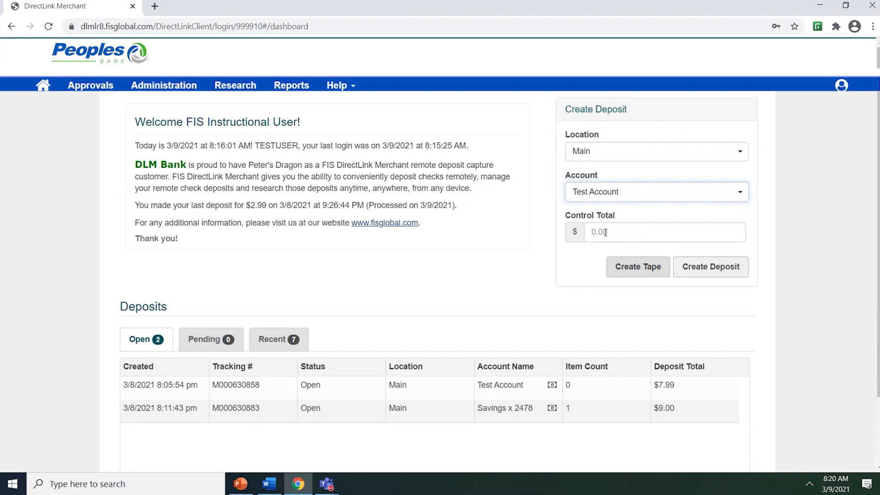
pyautogui.click(605, 234)
pyautogui.write('123.00')
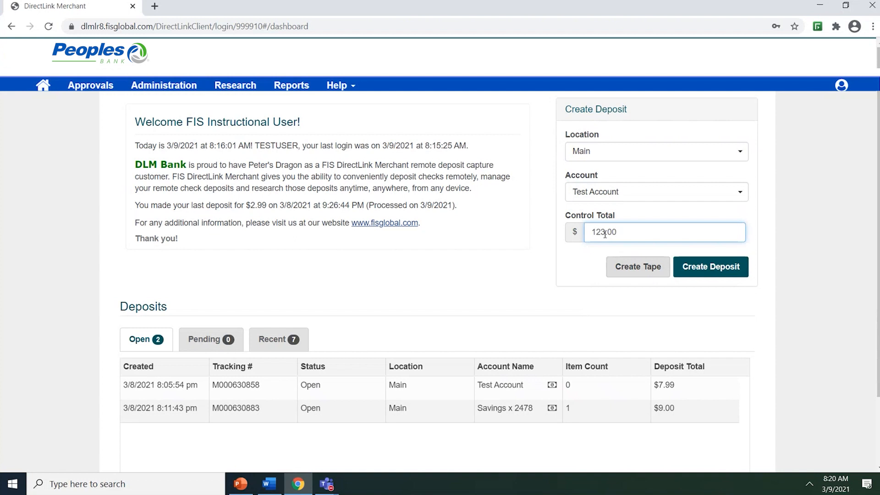
# - Create a deposit tape and add two item amounts to it, 1.00 and 3.999
pyautogui.click(620, 267)
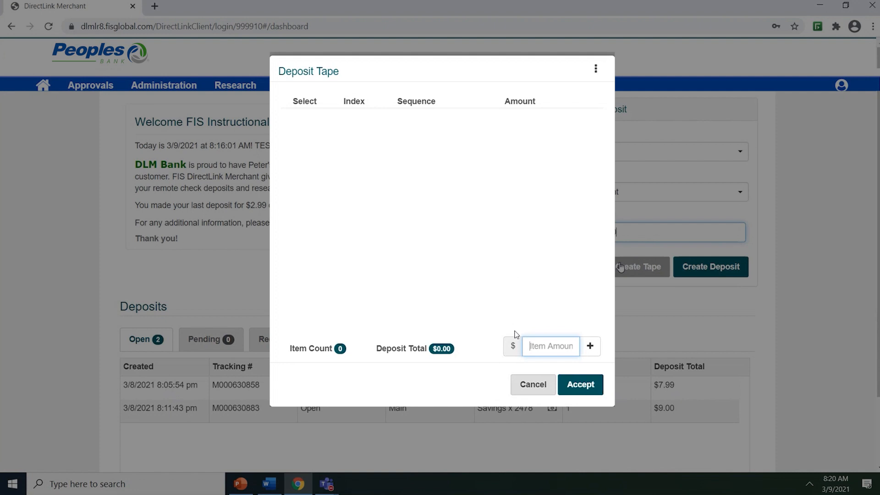
pyautogui.write('1.00')
pyautogui.press('Return')
pyautogui.write('3.999')
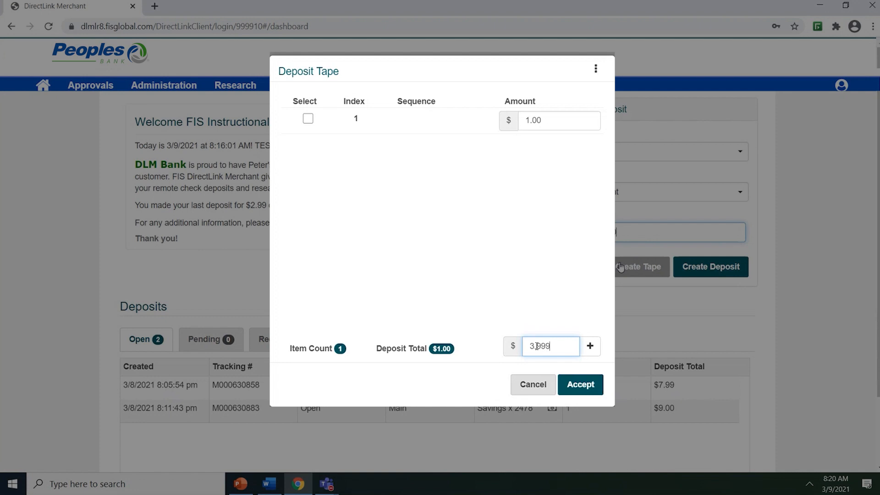
pyautogui.press('Return')
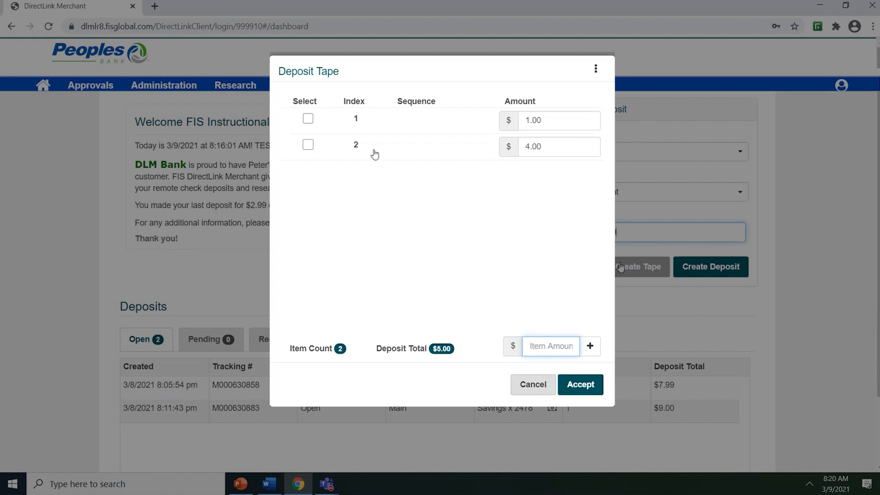
# - Remove the second item from the deposit tape and accept the tape
pyautogui.click(308, 145)
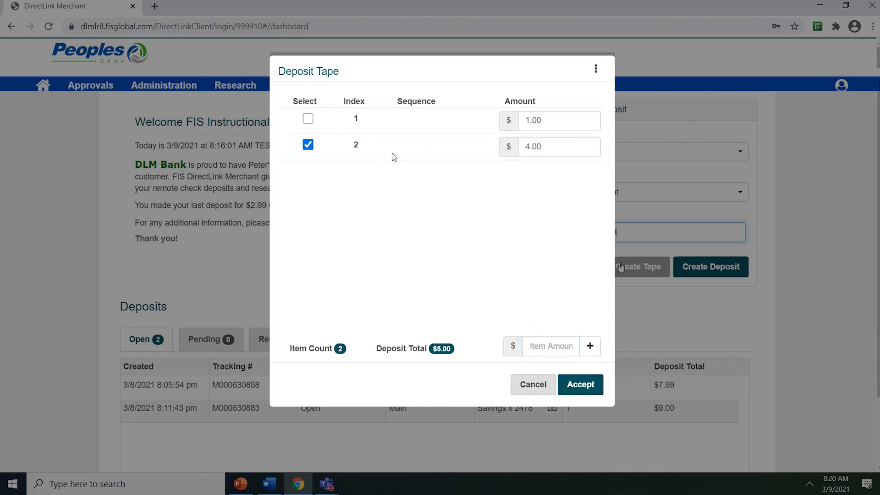
pyautogui.click(596, 69)
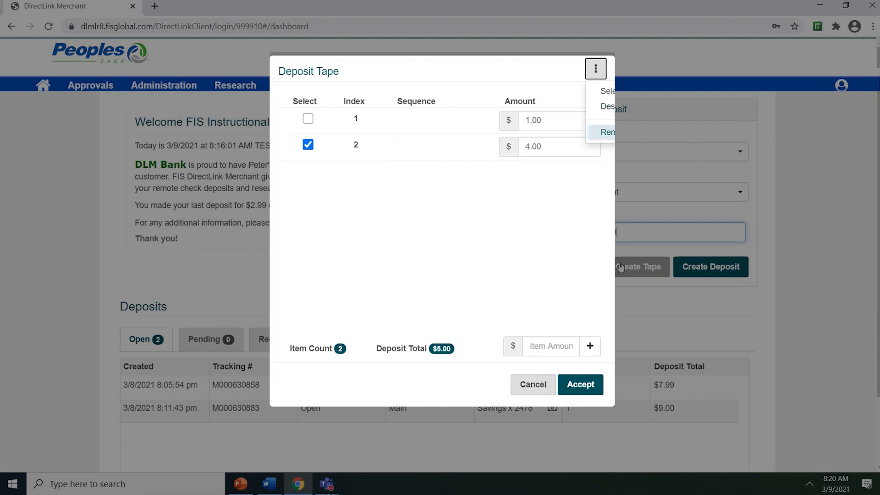
pyautogui.click(604, 132)
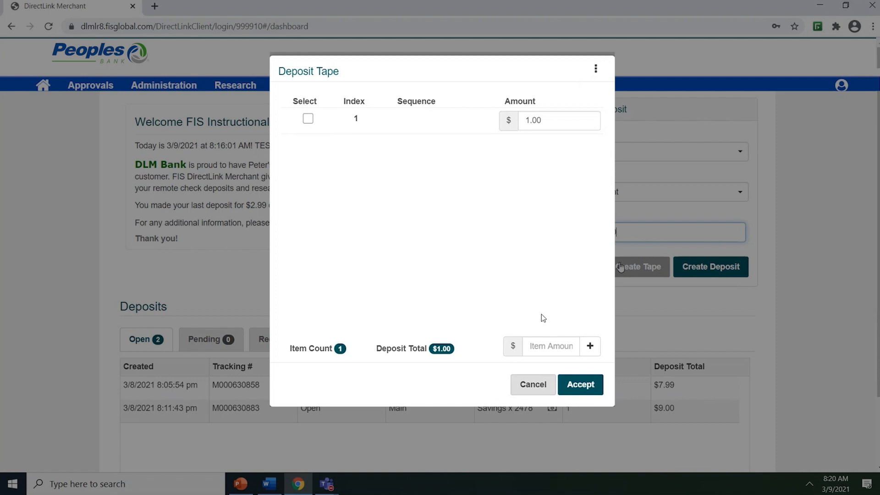
pyautogui.click(581, 384)
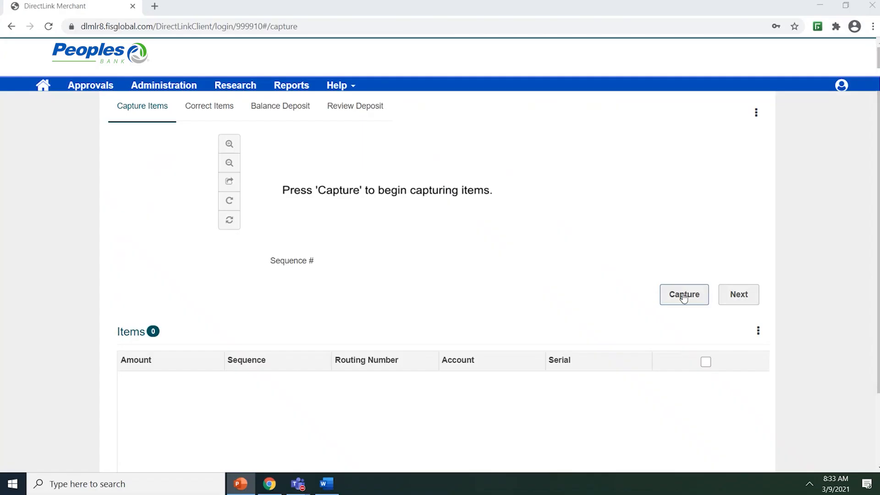
# - Capture the deposit's checks with the scanner and stop the scan
pyautogui.click(684, 297)
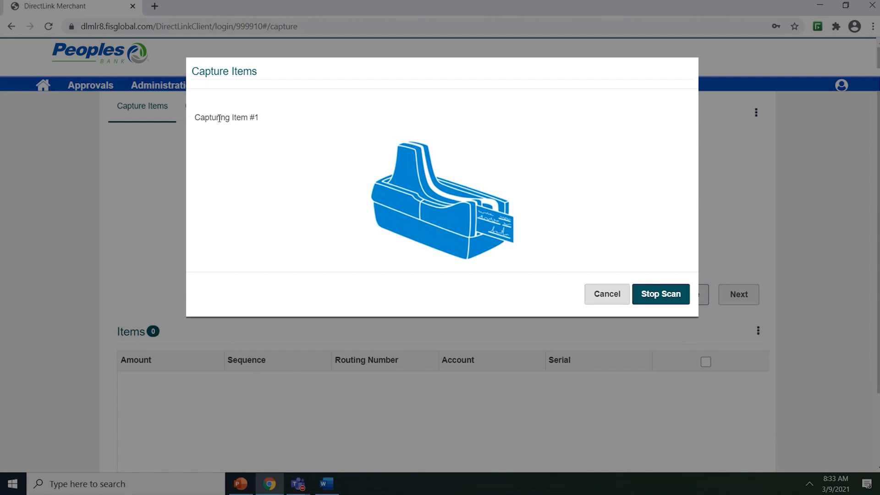
pyautogui.click(667, 295)
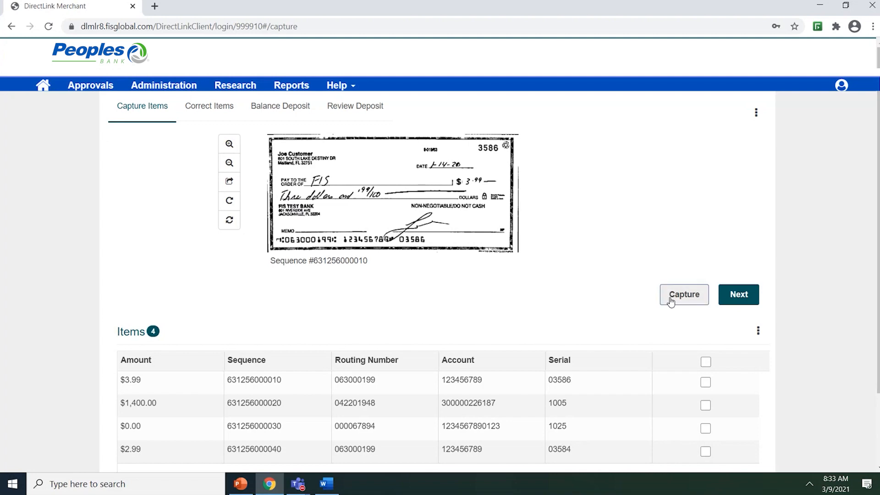
pyautogui.click(672, 297)
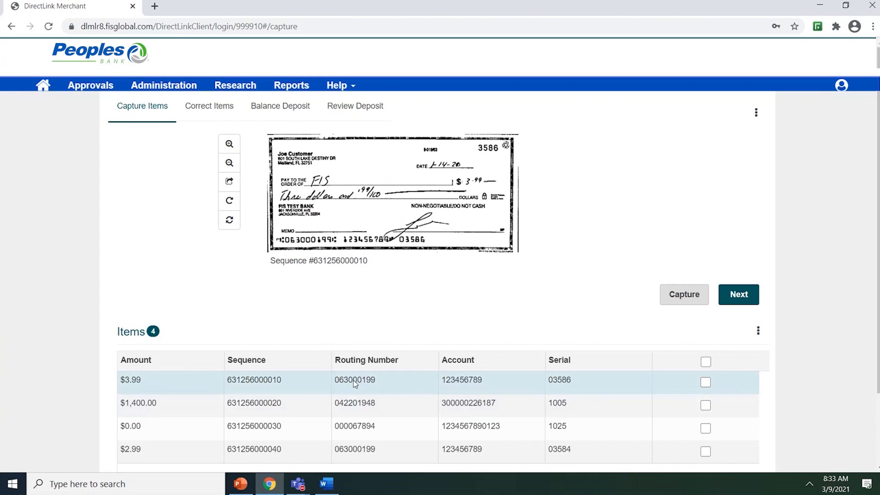
# - Display the image of the $0.00 check and zoom it in and back out
pyautogui.scroll(-1, 356, 383)
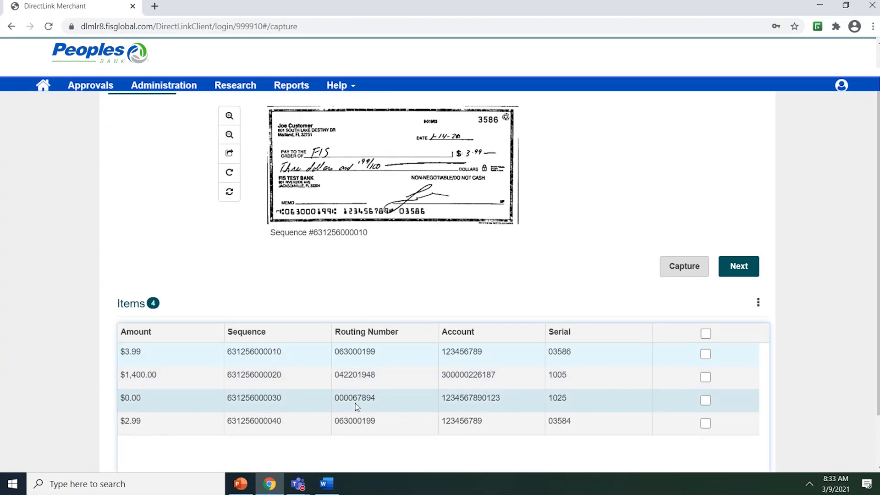
pyautogui.click(355, 404)
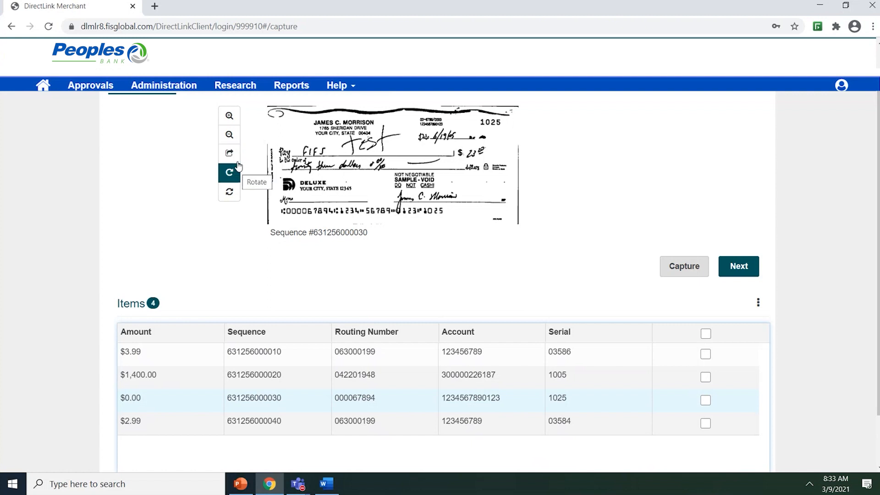
pyautogui.click(230, 116)
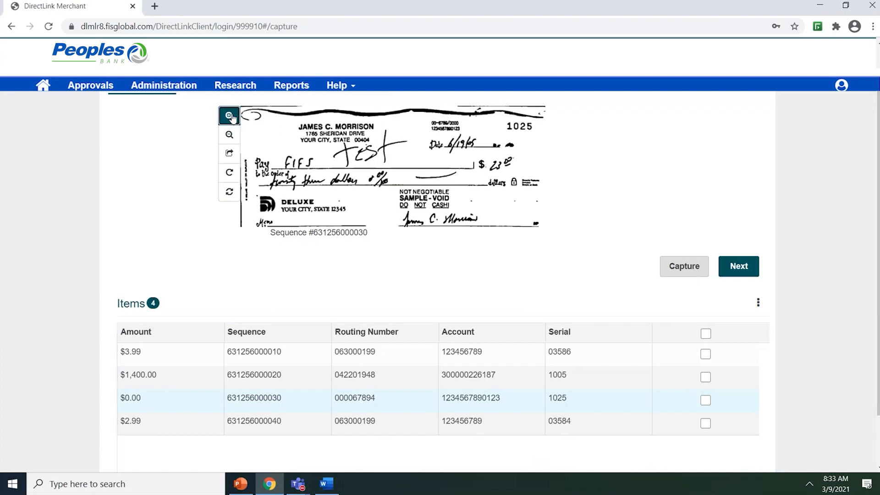
pyautogui.click(230, 116)
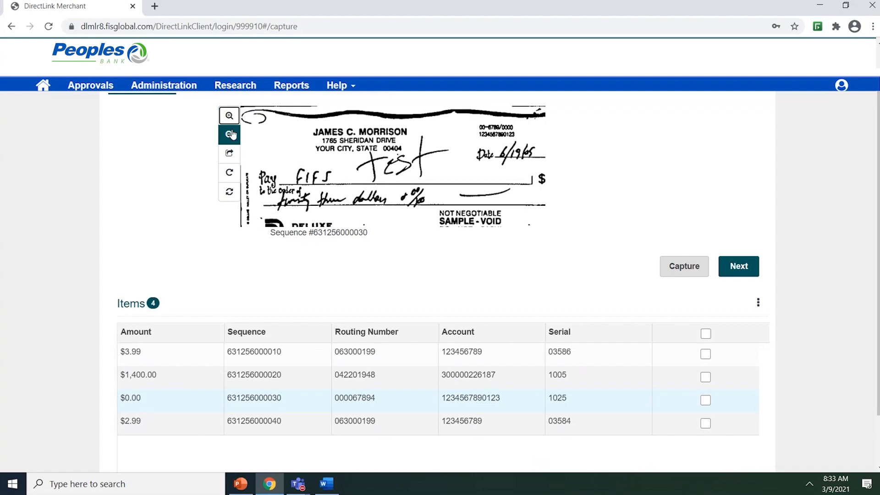
pyautogui.click(232, 135)
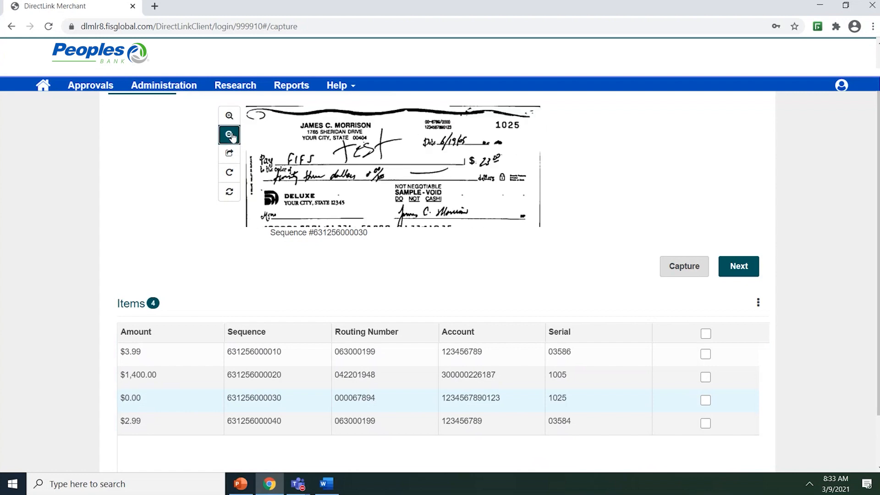
pyautogui.click(231, 135)
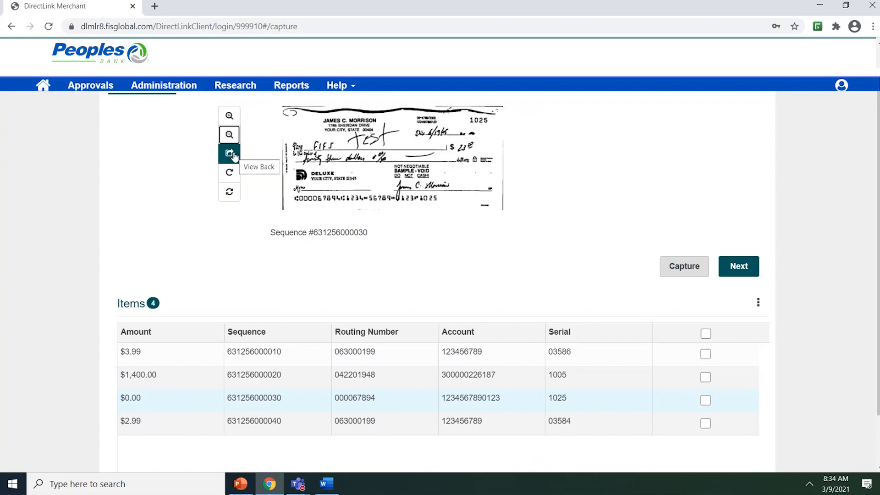
# - View the back and front of the $0.00 check, rotate its image, and reset the image view
pyautogui.click(233, 154)
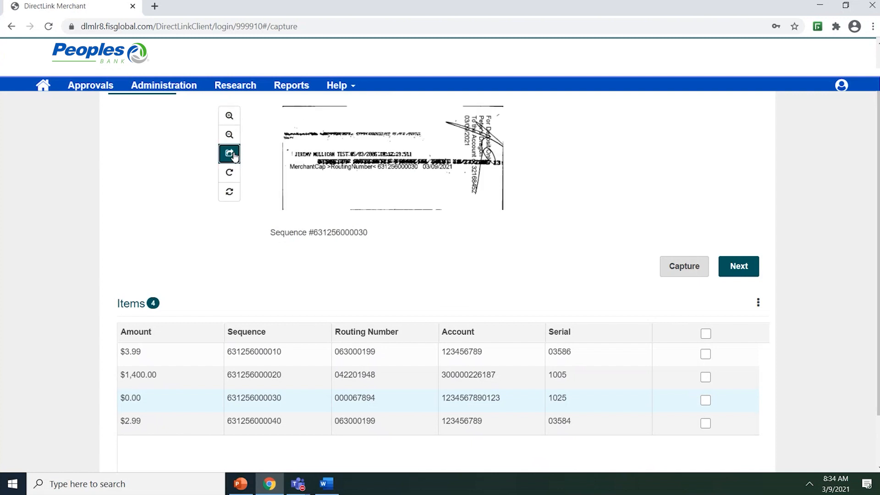
pyautogui.click(233, 155)
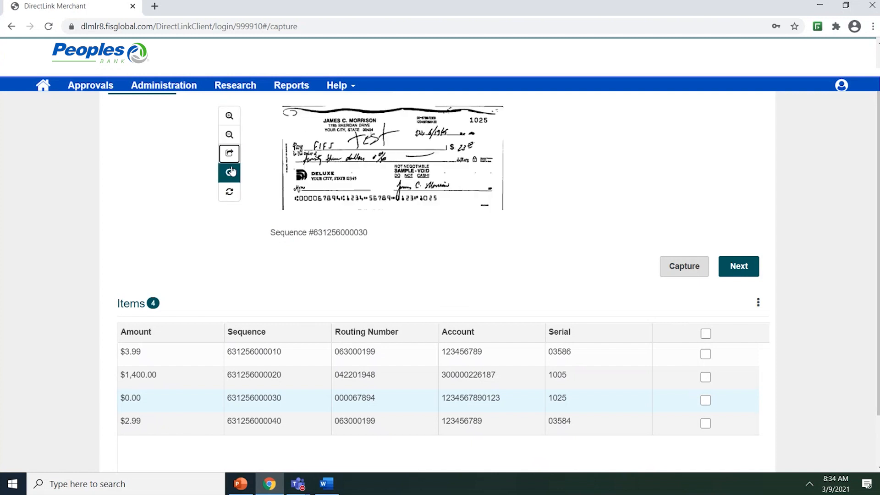
pyautogui.click(231, 172)
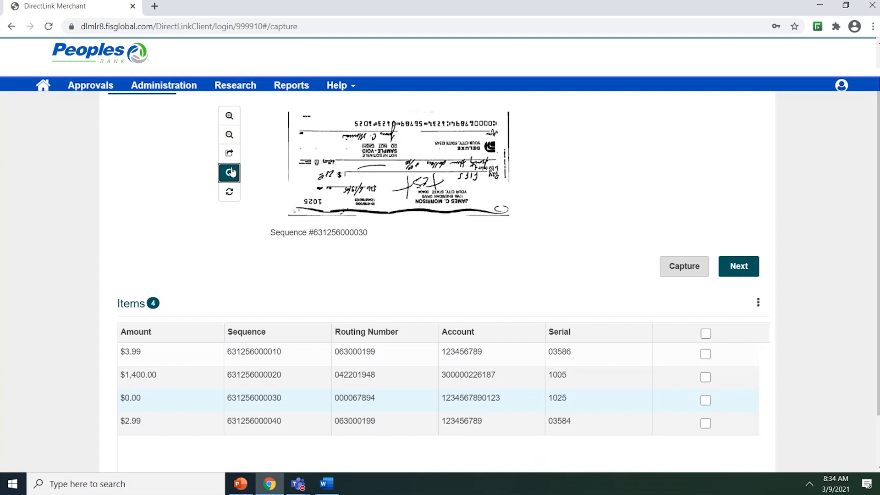
pyautogui.click(232, 172)
pyautogui.click(232, 172)
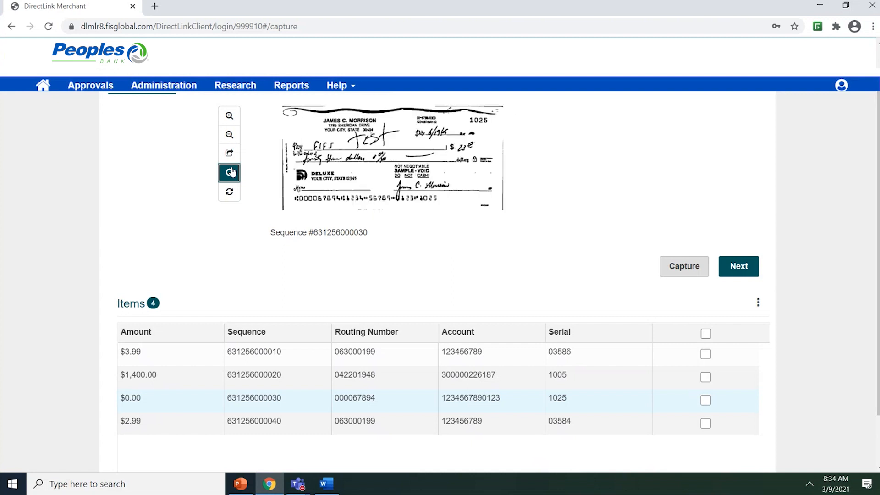
pyautogui.click(233, 195)
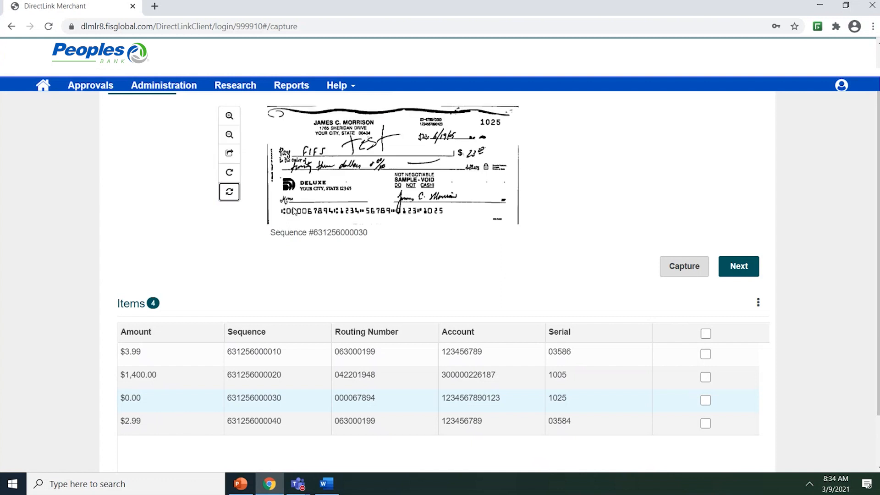
pyautogui.scroll(1, 660, 164)
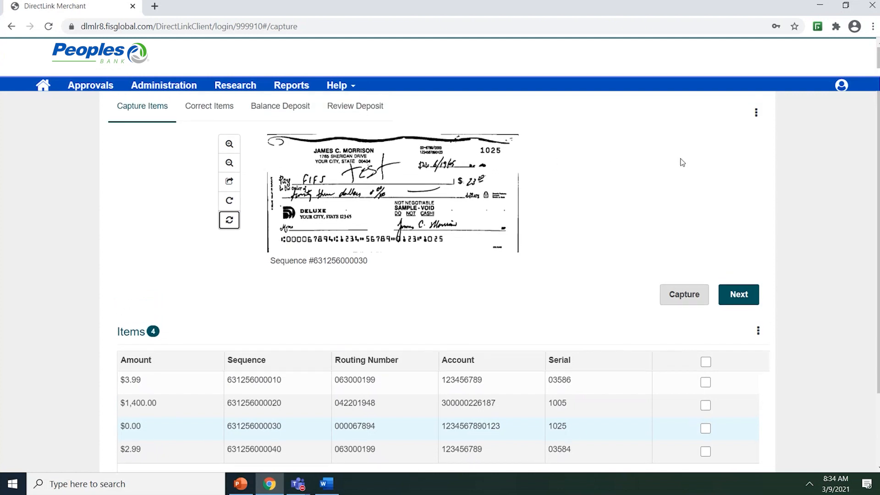
pyautogui.click(756, 114)
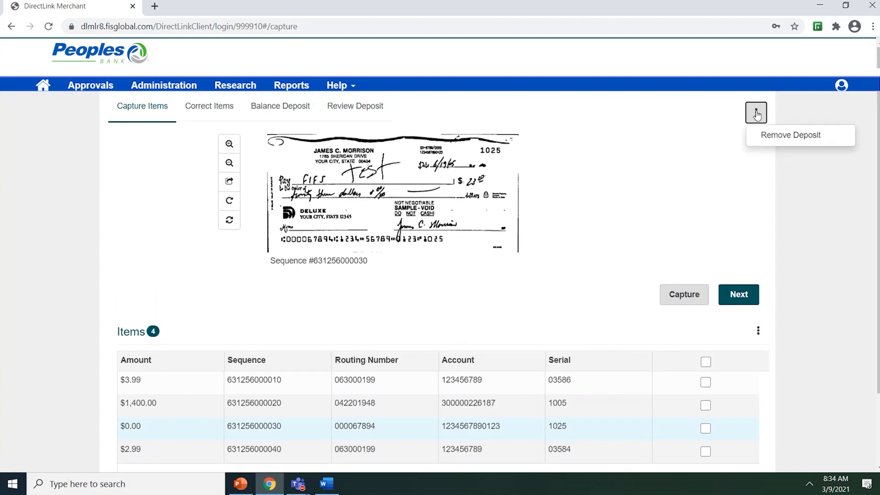
pyautogui.click(764, 137)
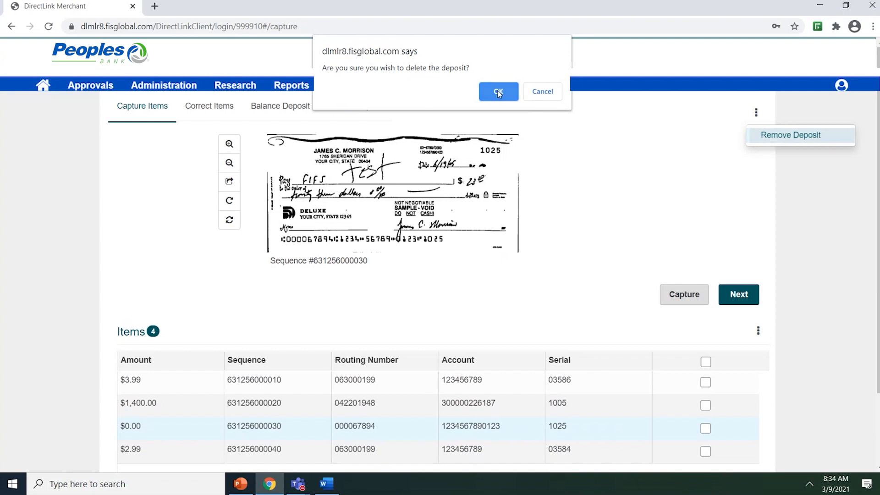
pyautogui.click(543, 92)
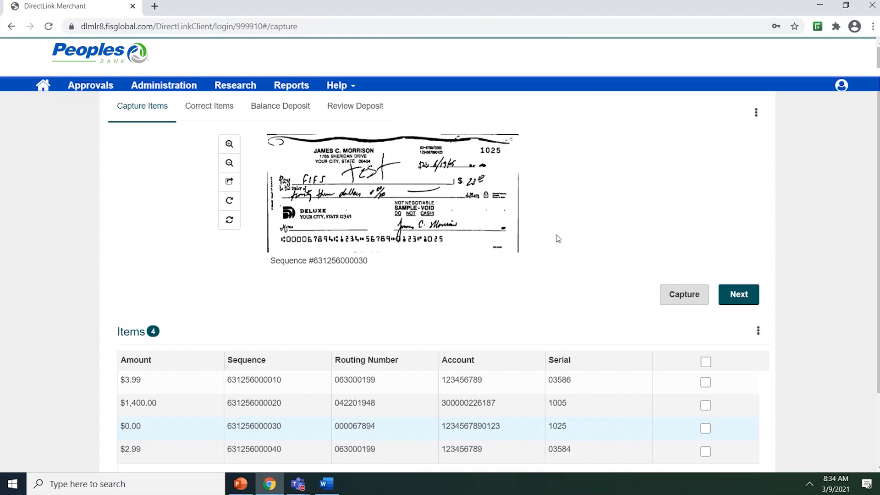
# - Try to remove the $3.99 and $1,400.00 checks from the captured items, cancelling the deletion
pyautogui.scroll(-1, 570, 298)
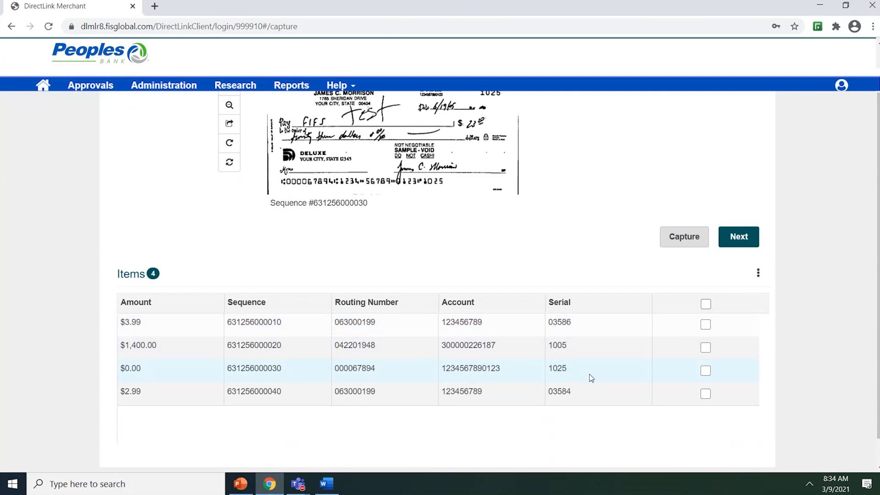
pyautogui.click(705, 324)
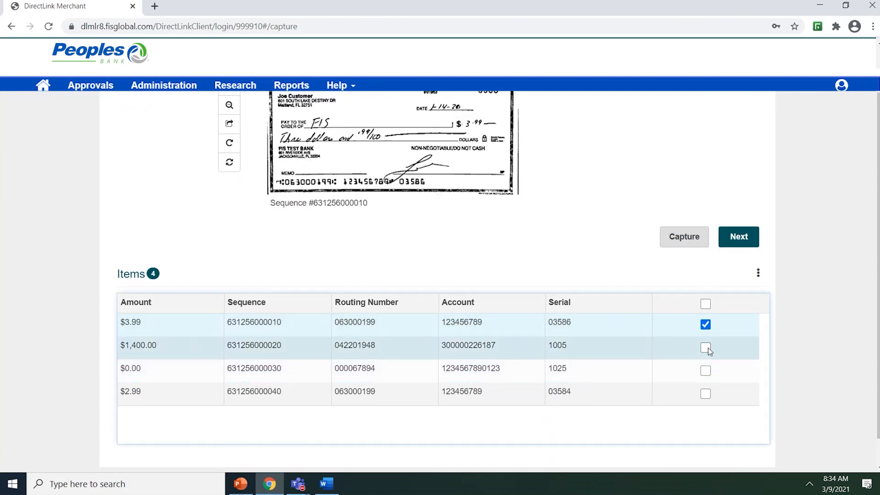
pyautogui.click(705, 348)
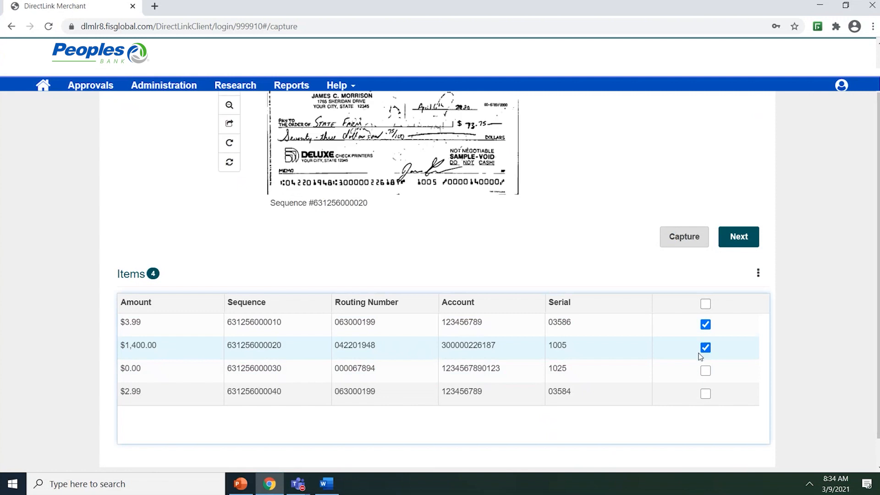
pyautogui.click(758, 275)
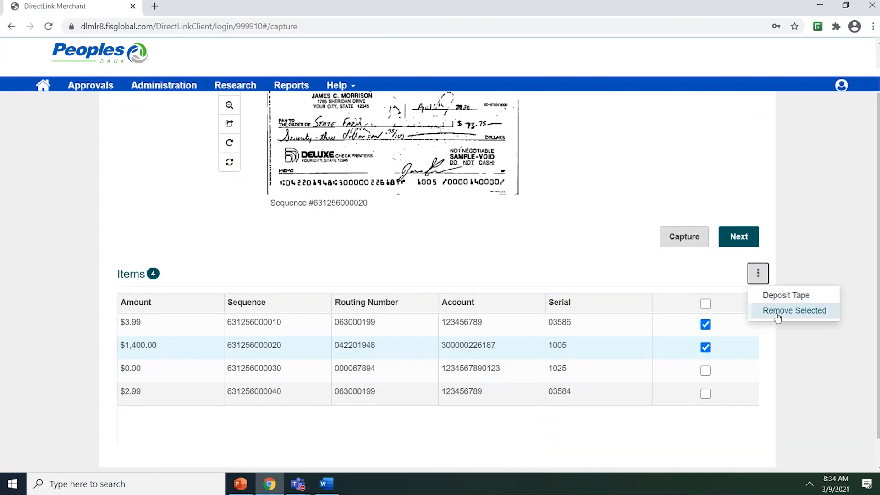
pyautogui.click(778, 316)
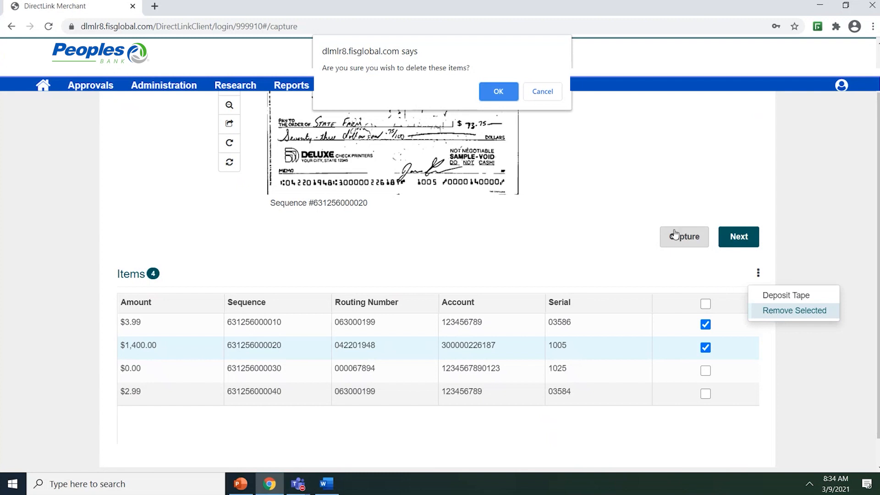
pyautogui.click(548, 95)
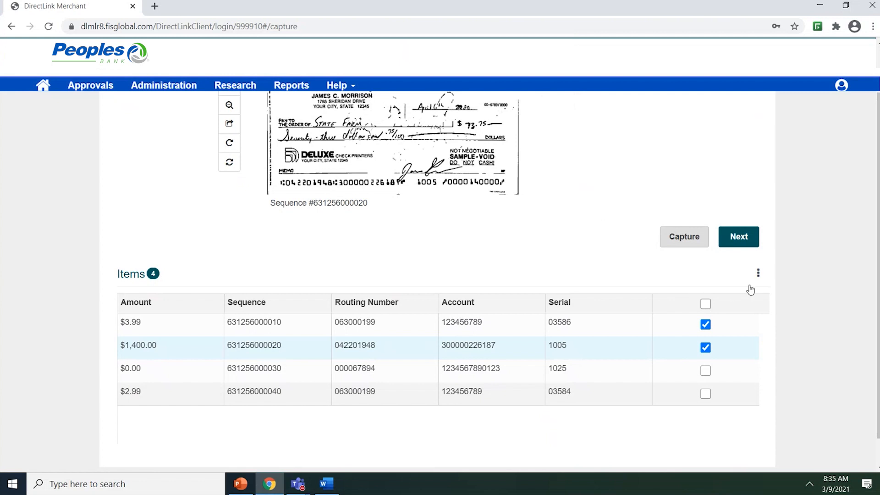
# - View the deposit tape from the captured items list and close it without changes
pyautogui.click(758, 273)
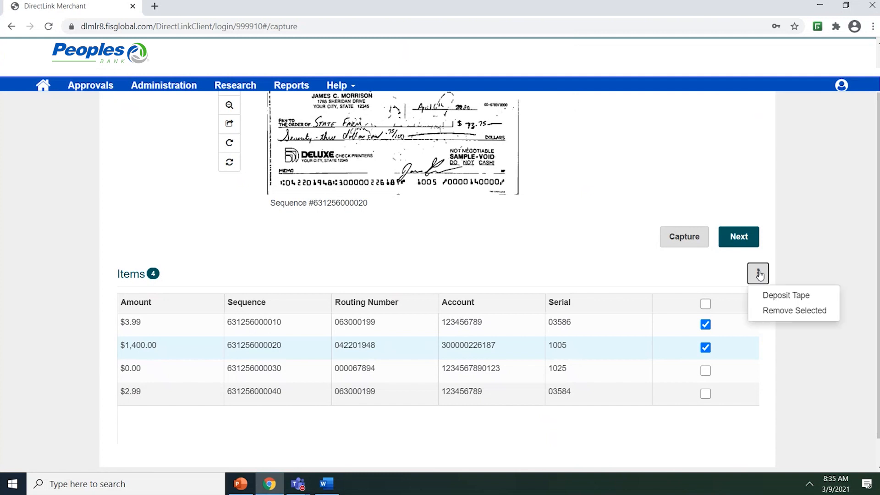
pyautogui.click(782, 297)
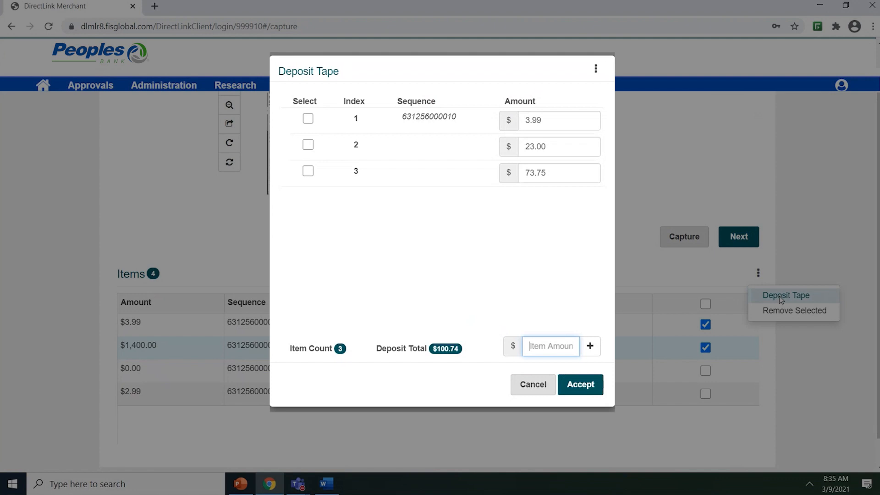
pyautogui.click(536, 384)
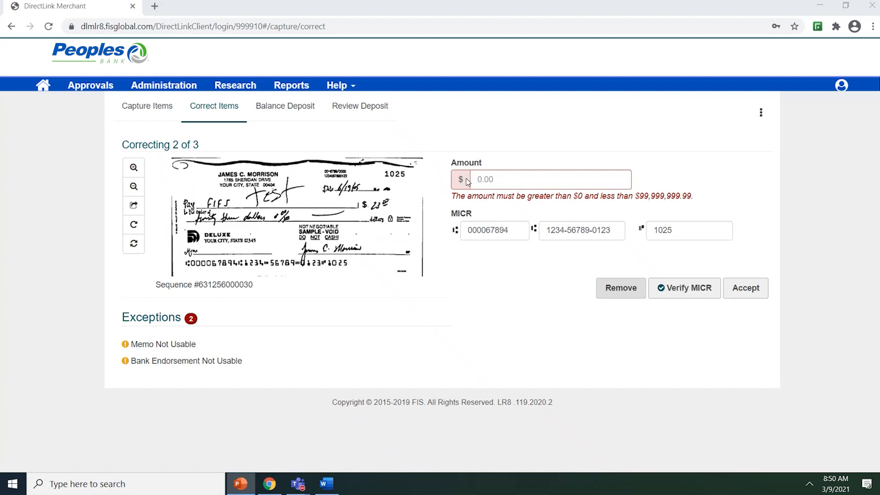
# - Correct the amount of check 1025 to 23.00 and accept it, and expand the duplicate item details of check 3586
pyautogui.click(486, 179)
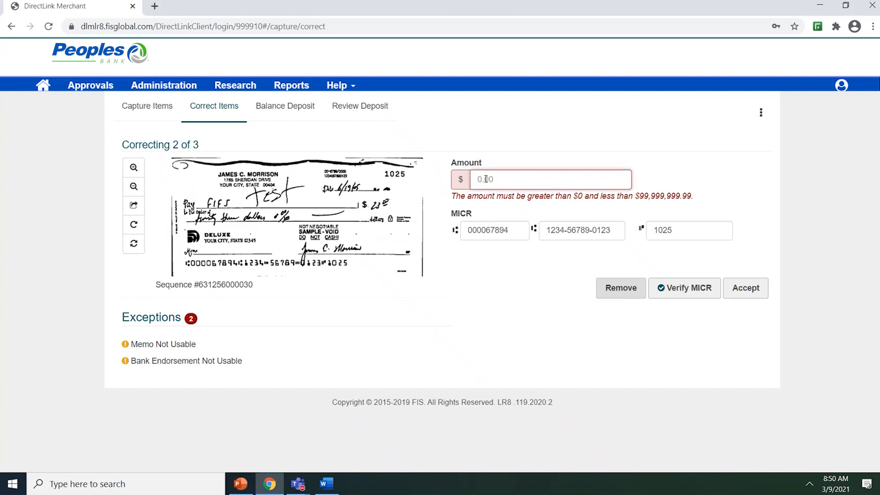
pyautogui.write('2300')
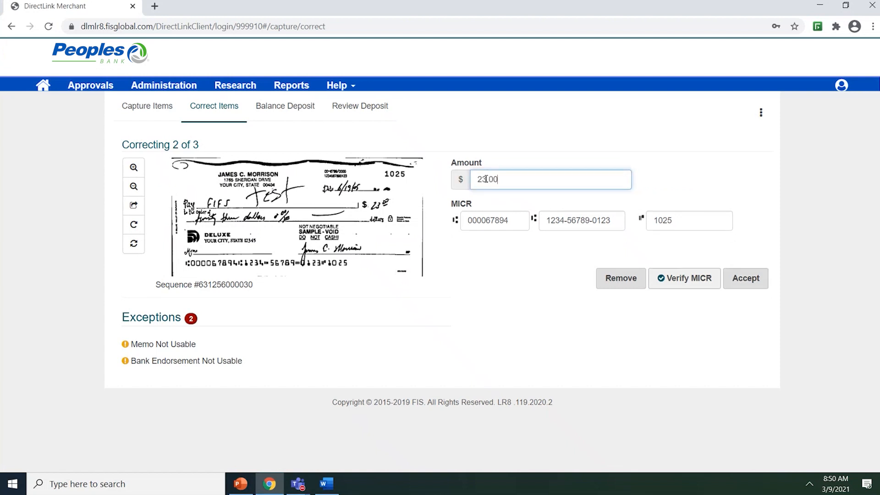
pyautogui.click(747, 283)
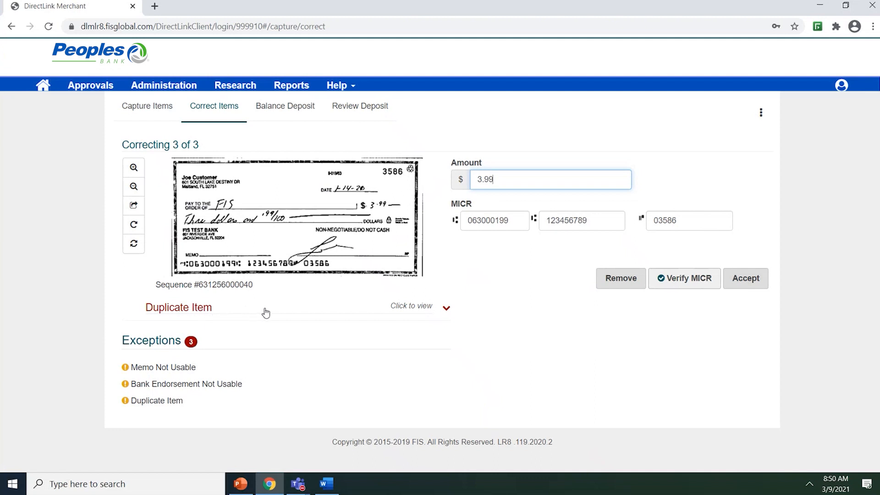
pyautogui.click(447, 311)
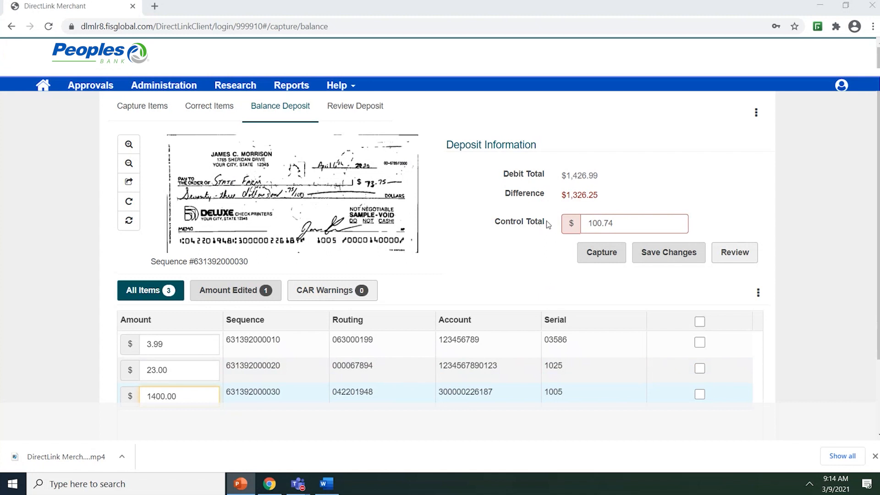
# - Set the deposit's control total to 1426.99 and save the changes
pyautogui.moveTo(618, 225); pyautogui.dragTo(571, 225)
pyautogui.write('1426.99')
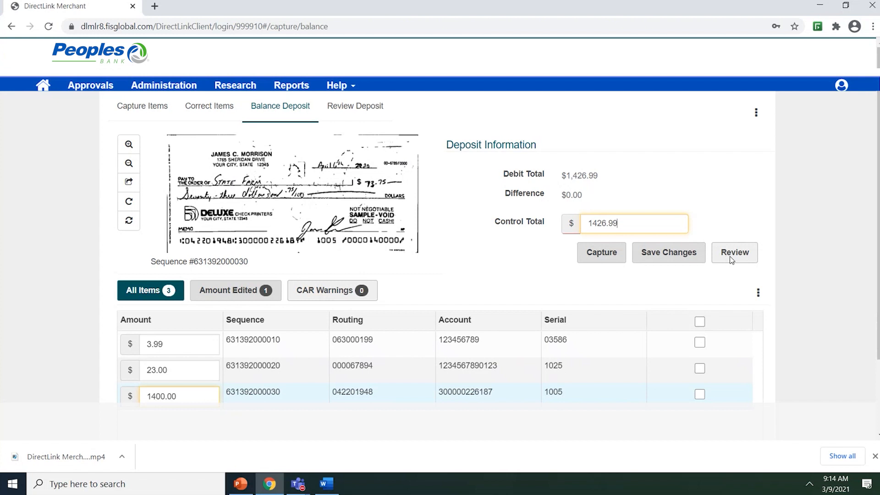
pyautogui.click(659, 258)
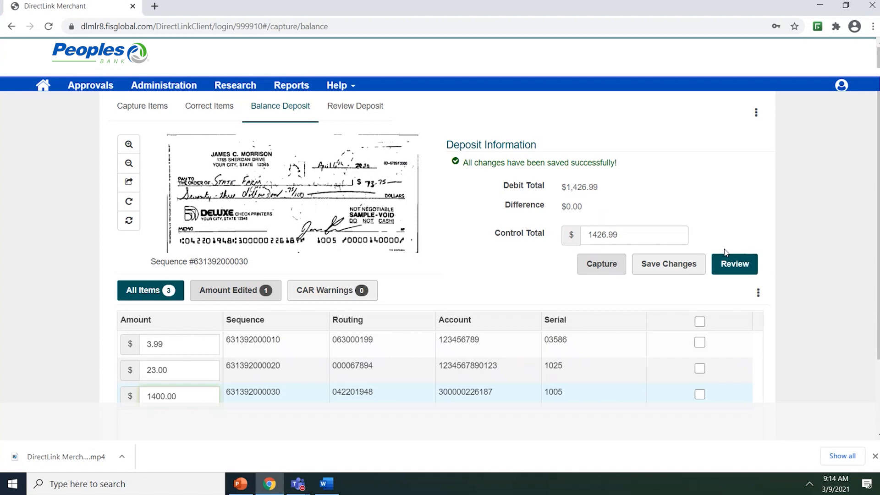
# - Set the control total to 100.74, correct check 1005's amount to 73.75 after viewing each check, and save the changes
pyautogui.moveTo(637, 237); pyautogui.dragTo(568, 242)
pyautogui.write('100.74')
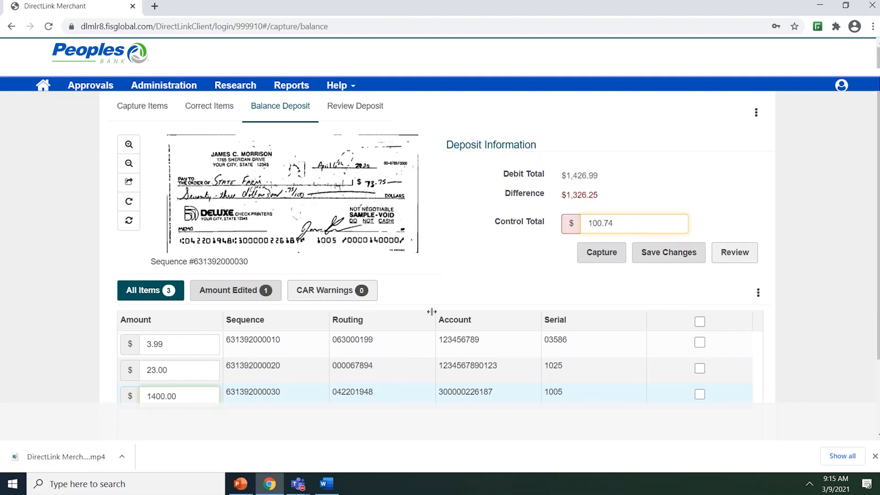
pyautogui.click(381, 338)
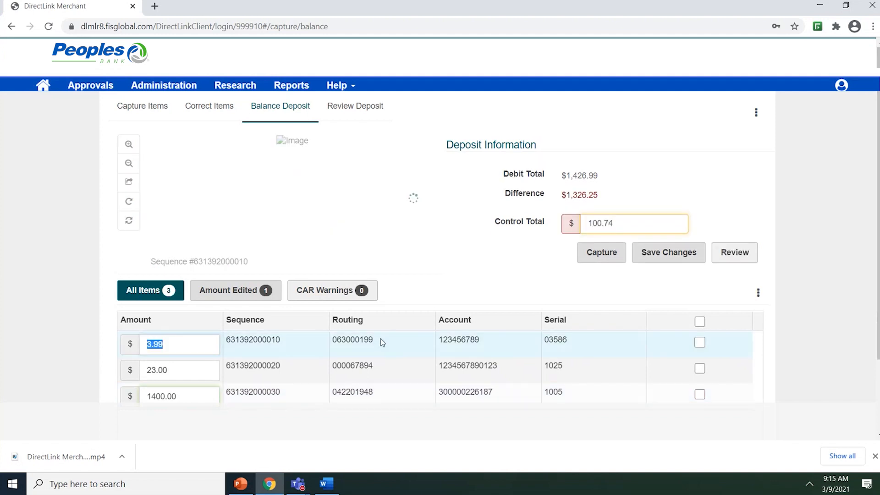
pyautogui.click(385, 366)
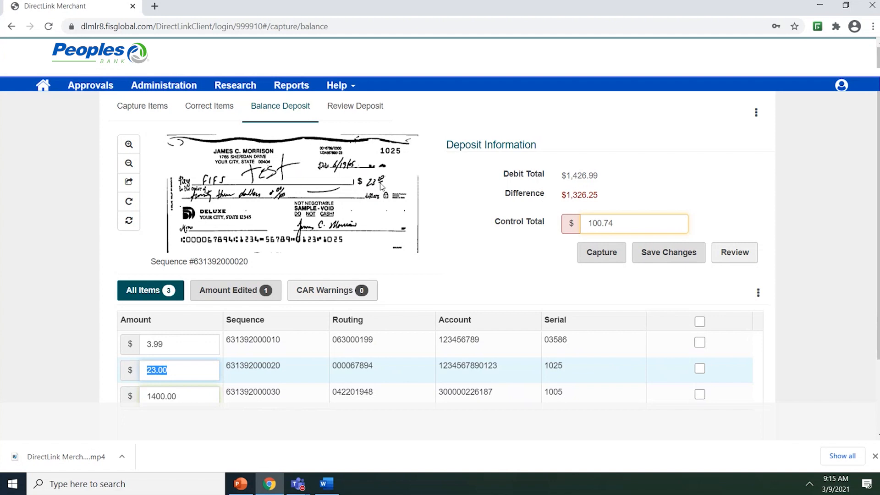
pyautogui.click(349, 392)
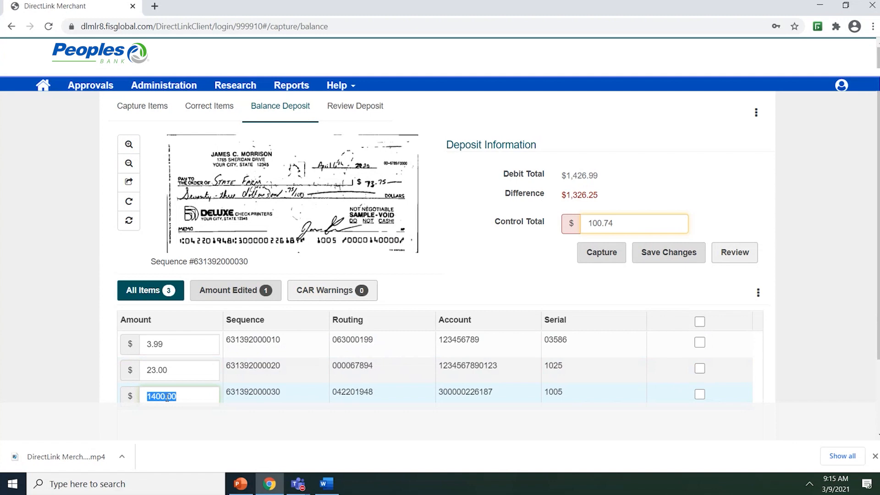
pyautogui.write('73.75')
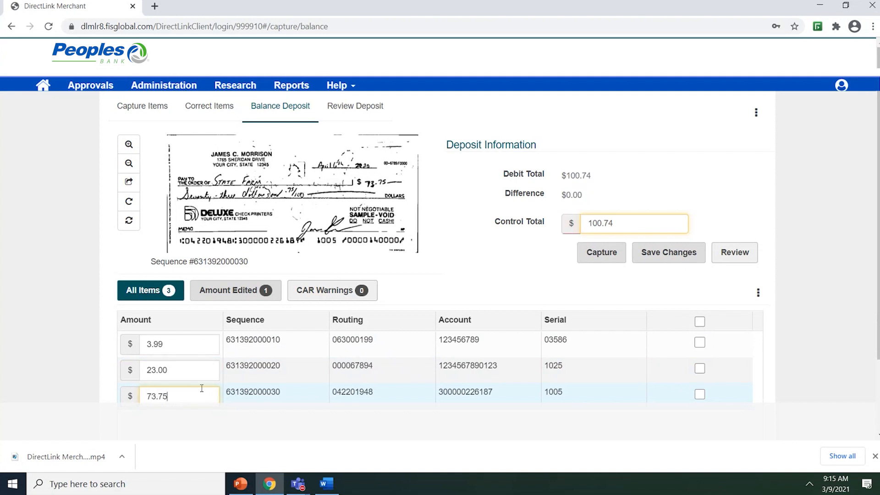
pyautogui.click(664, 256)
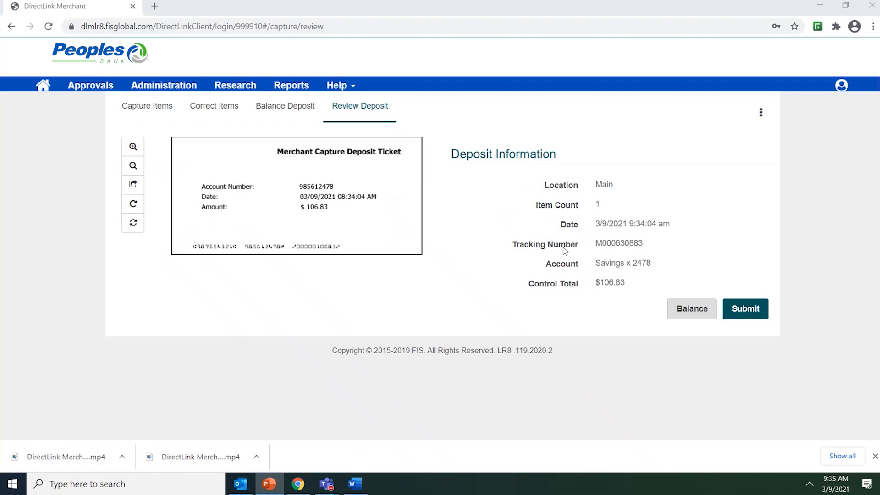
# - Submit the reviewed deposit, view its Deposit Detail receipt, and close the receipt
pyautogui.click(745, 311)
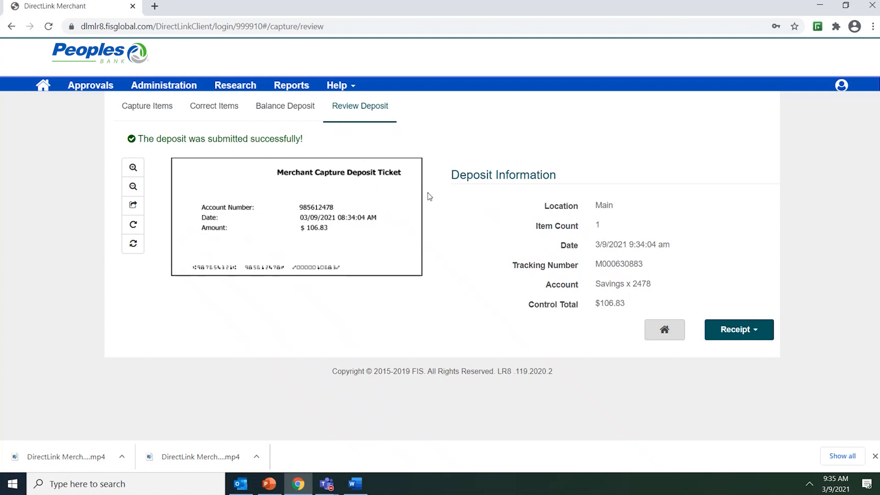
pyautogui.click(758, 334)
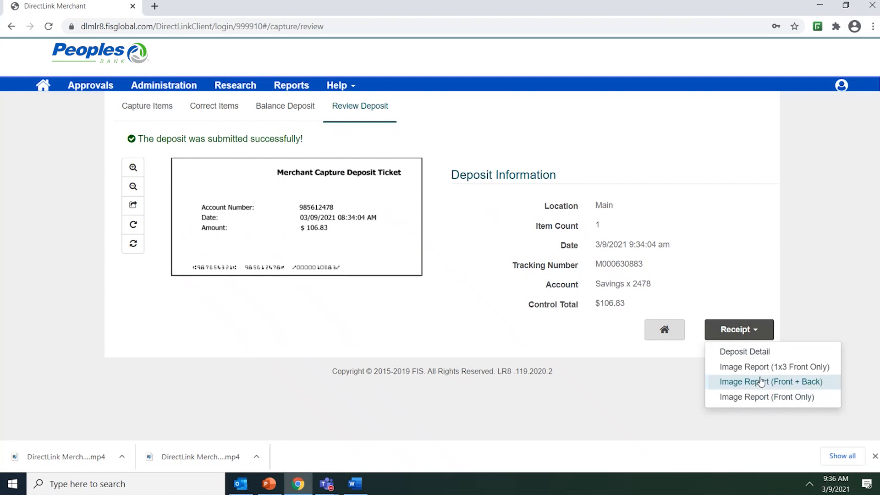
pyautogui.click(754, 351)
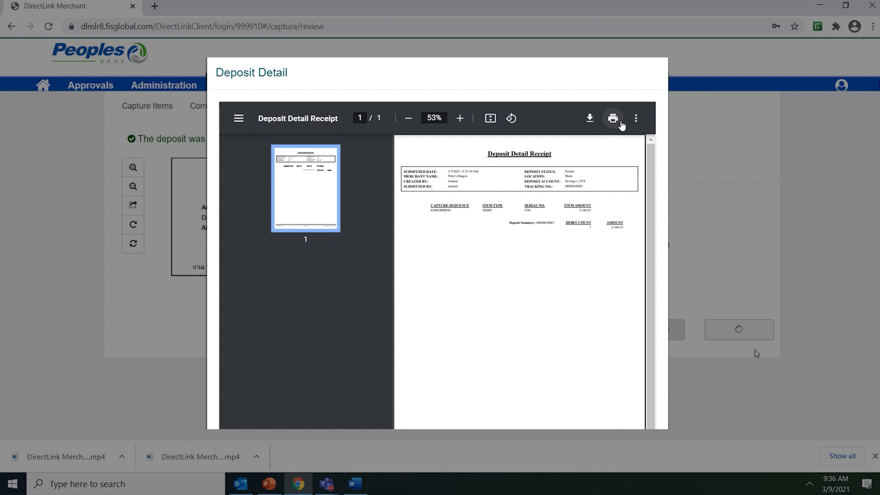
pyautogui.scroll(-3, 756, 353)
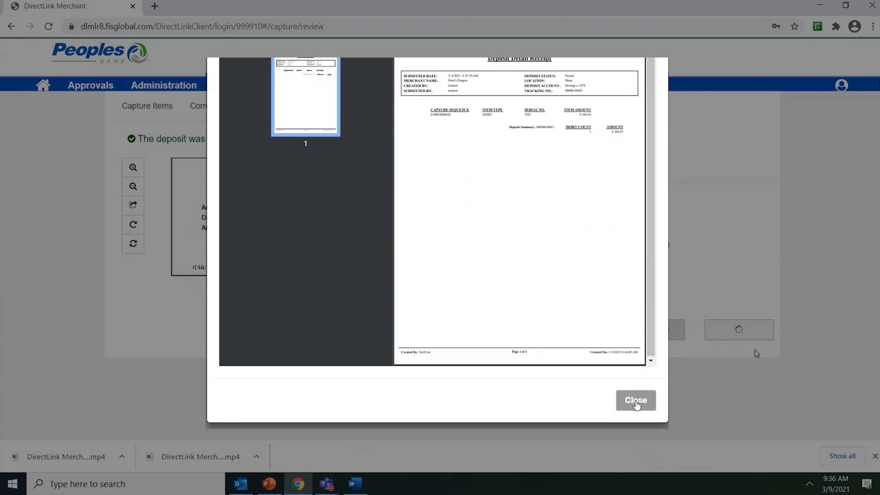
pyautogui.click(636, 400)
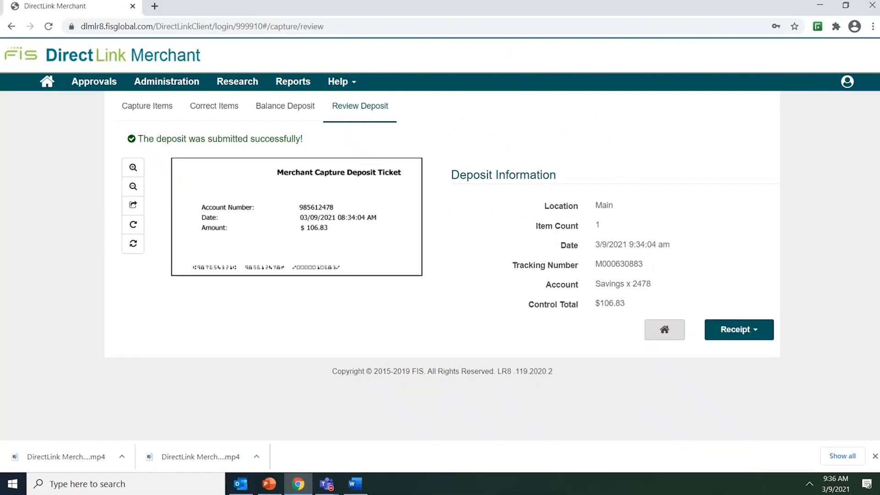
# - Switch to the Deposit Received e-mail in Outlook, check its account, amount and item count lines, and close the message
pyautogui.hotkey('alt', 'Tab')
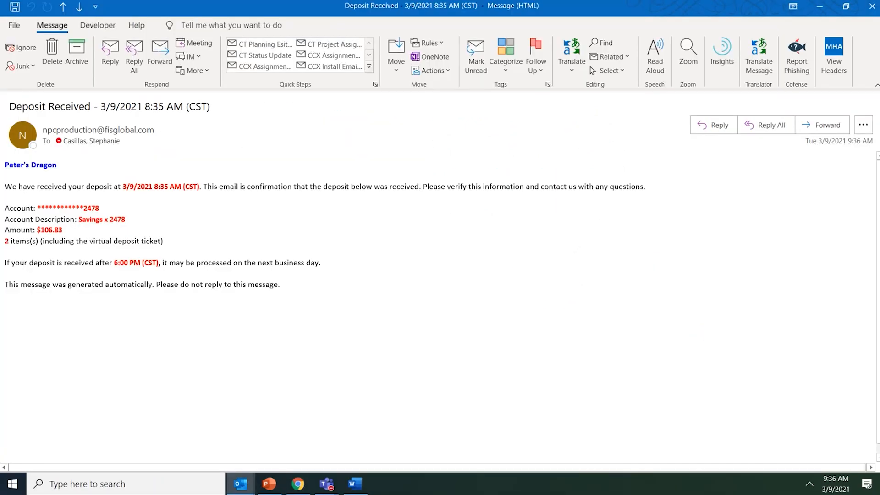
pyautogui.moveTo(102, 209); pyautogui.dragTo(5, 209)
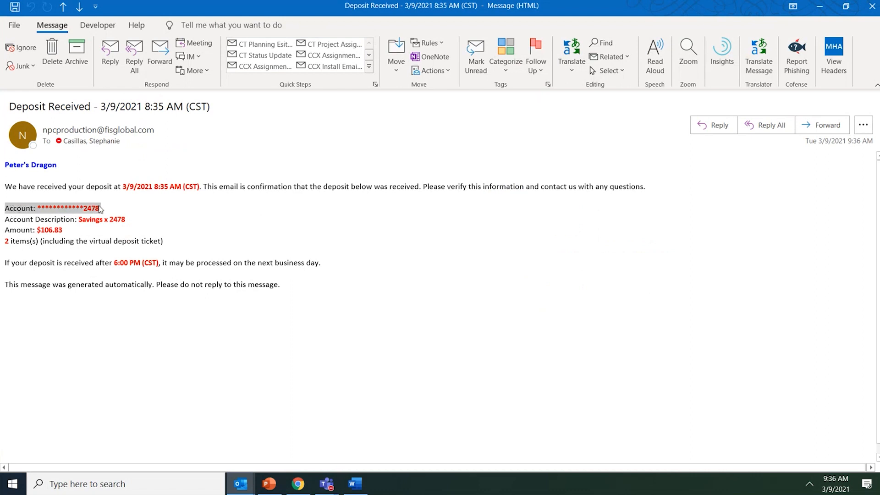
pyautogui.moveTo(64, 230); pyautogui.dragTo(4, 230)
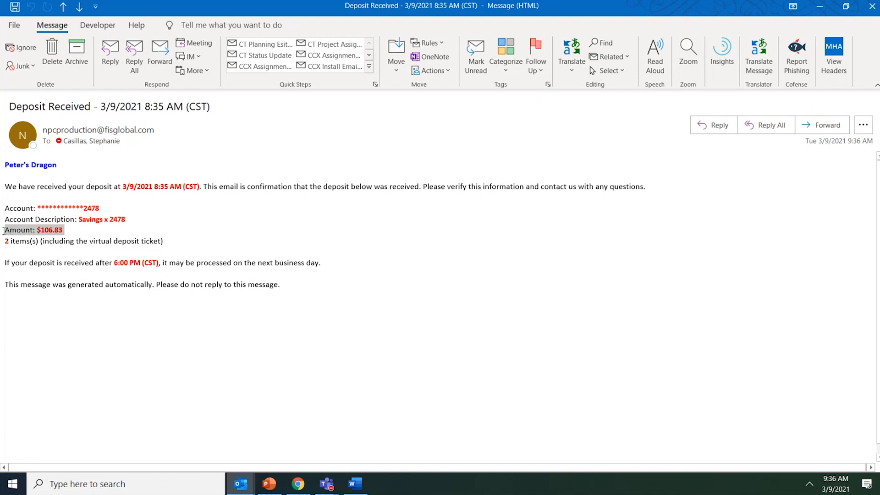
pyautogui.moveTo(178, 242); pyautogui.dragTo(7, 241)
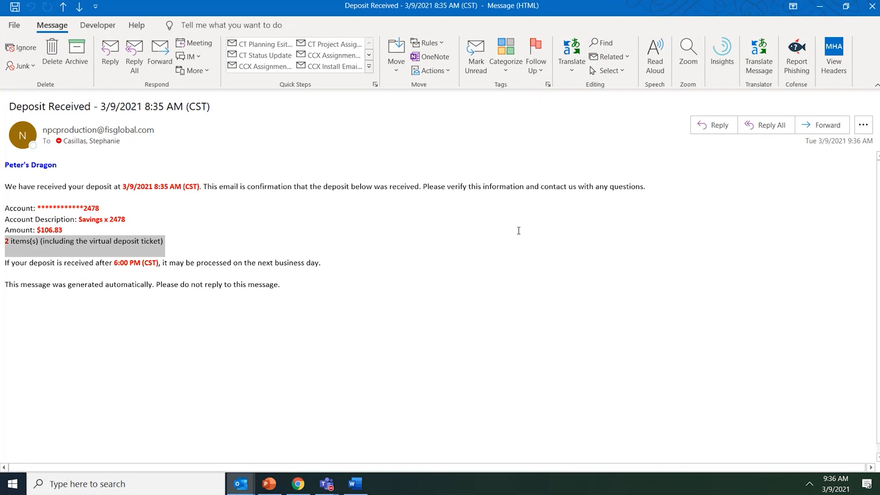
pyautogui.click(518, 231)
pyautogui.click(872, 7)
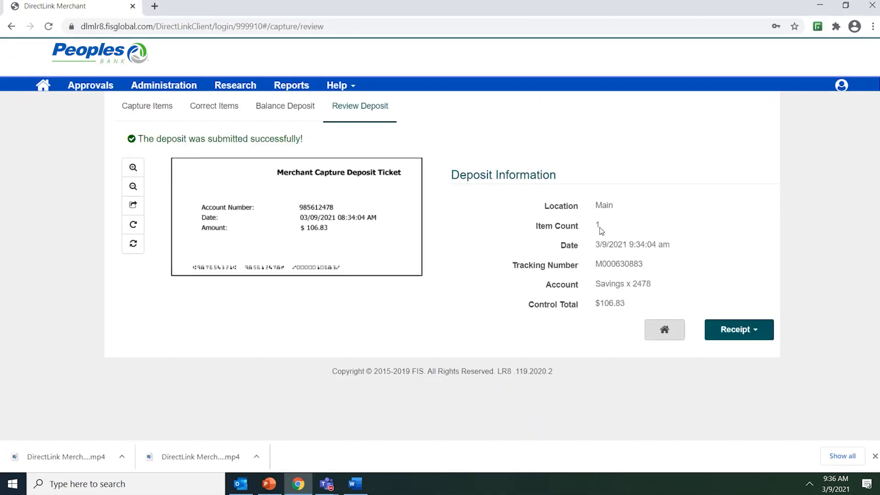